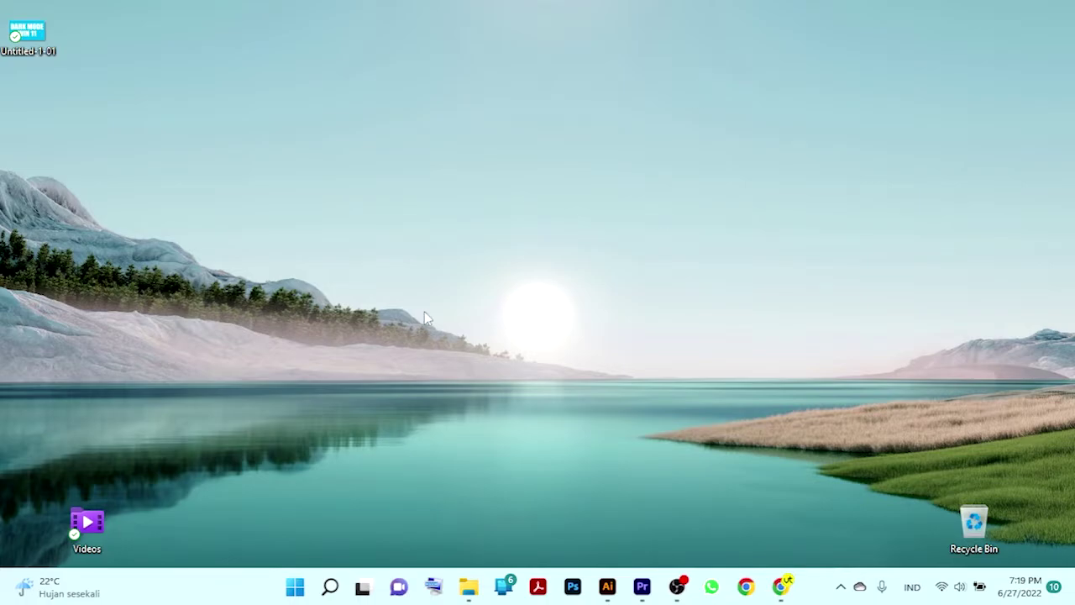
Open the Date & time page of the Time & language settings.
right_click(398, 274)
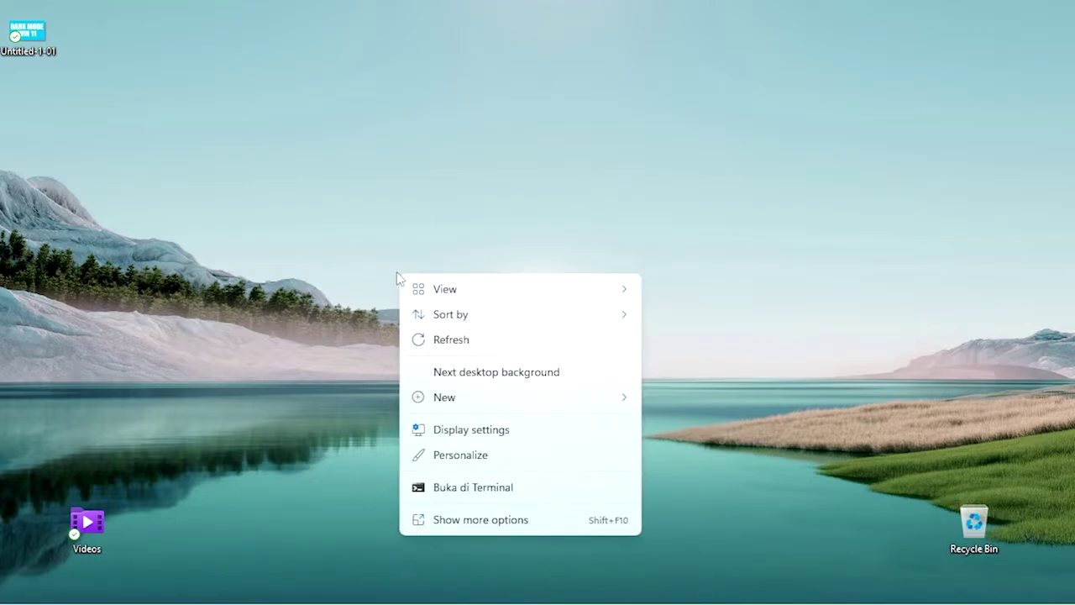
left_click(474, 459)
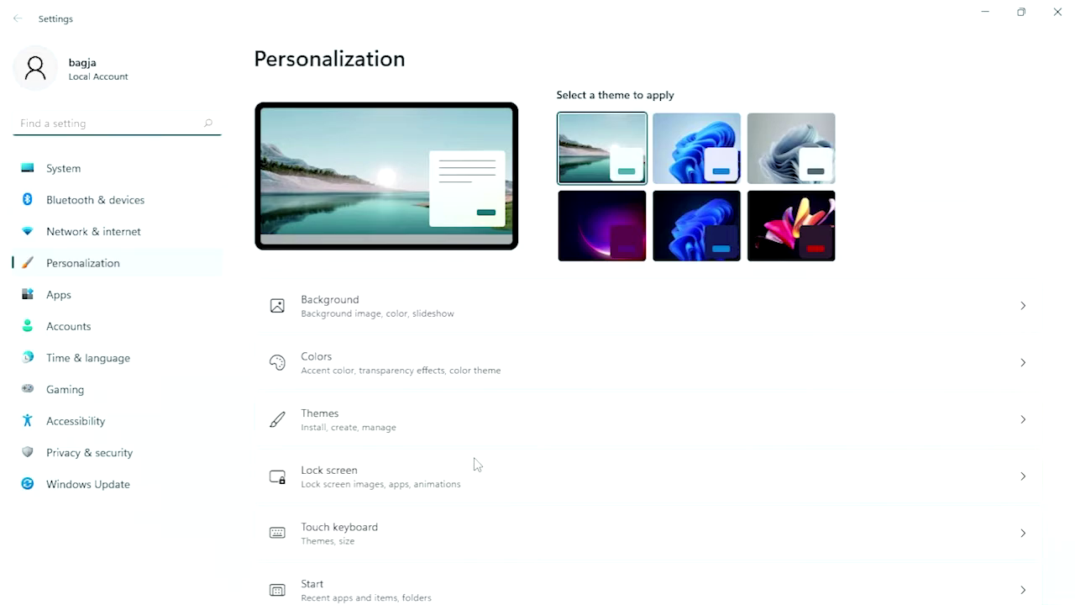
left_click(110, 363)
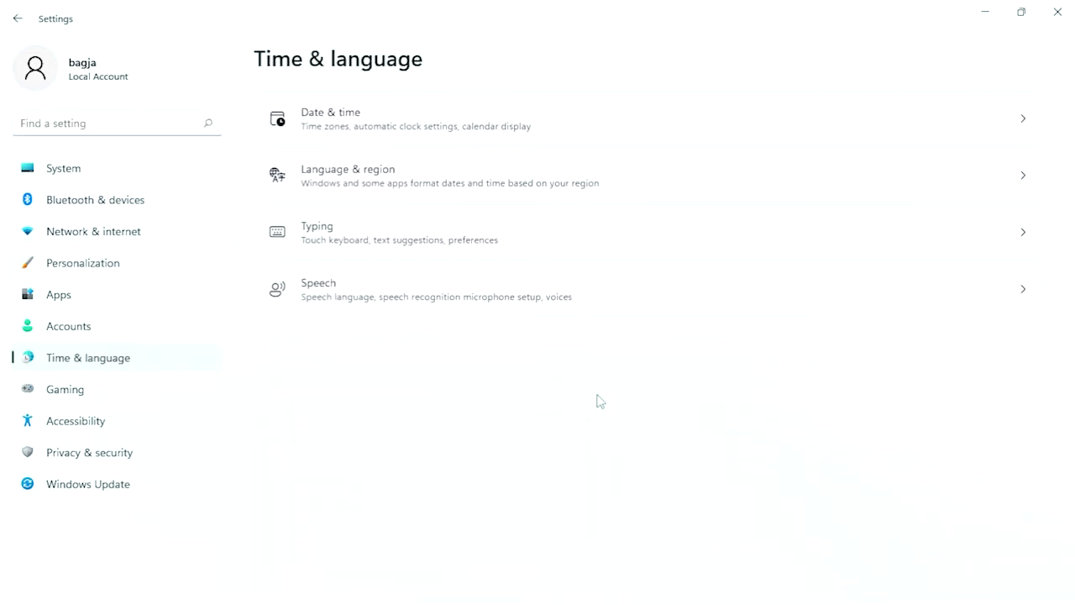
left_click(1024, 123)
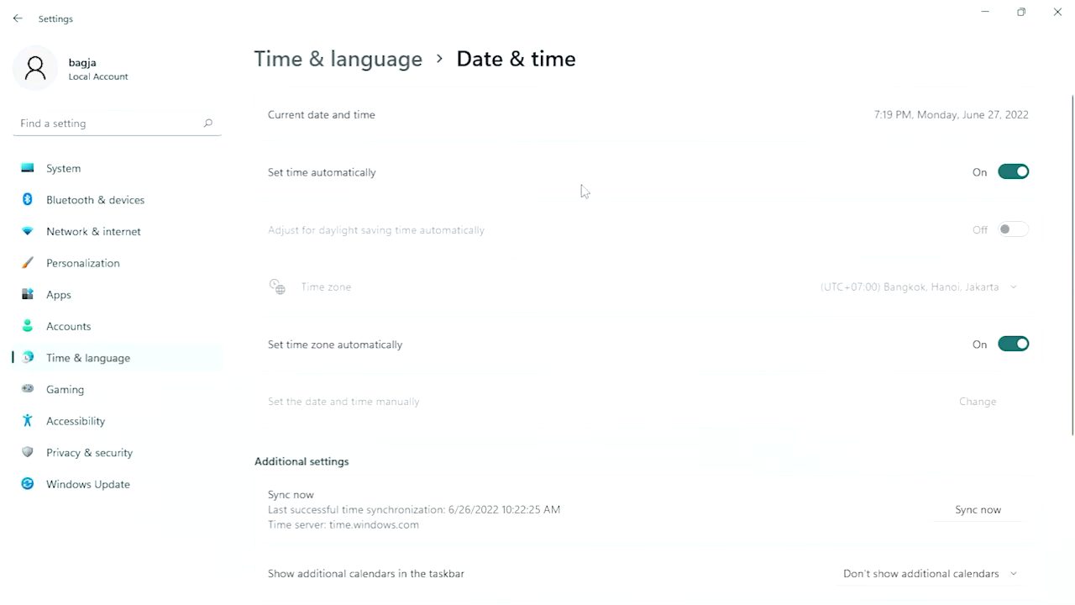
Switch automatic time and automatic time zone setting off and back on again.
left_click(1007, 173)
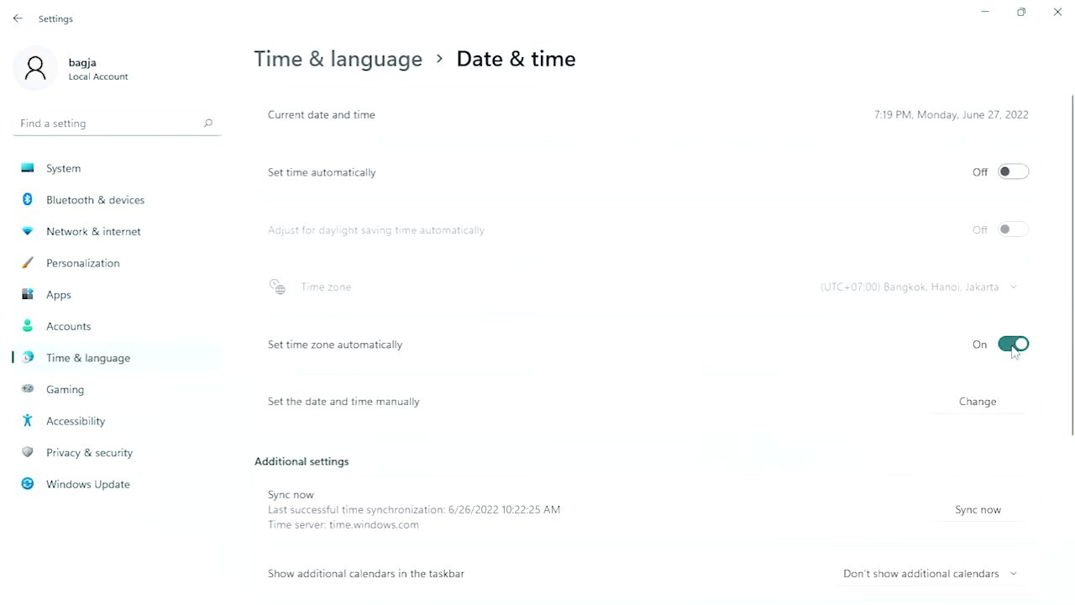
left_click(1014, 346)
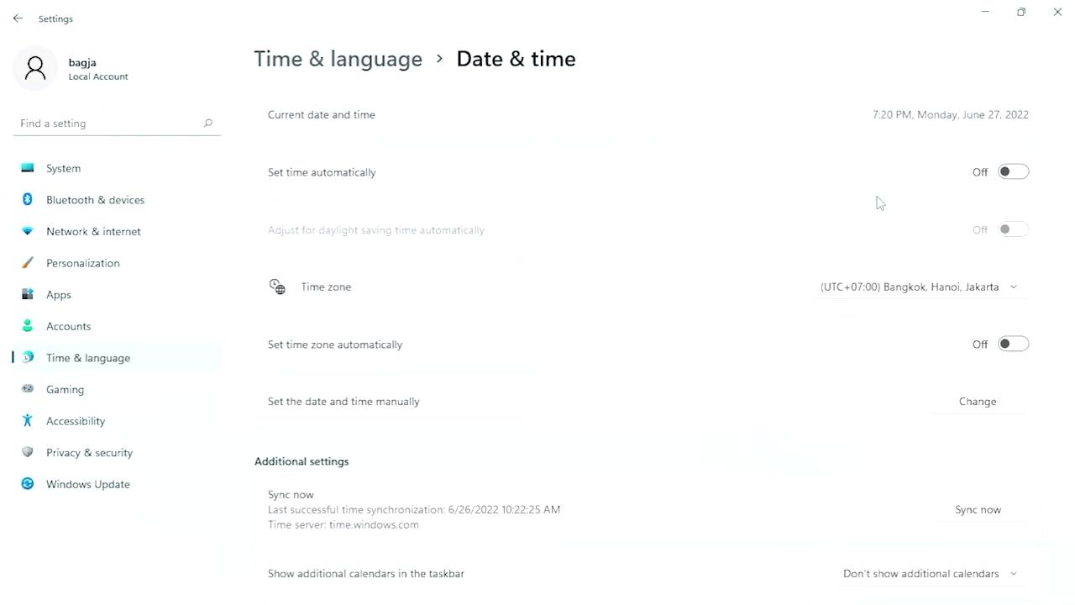
left_click(1022, 175)
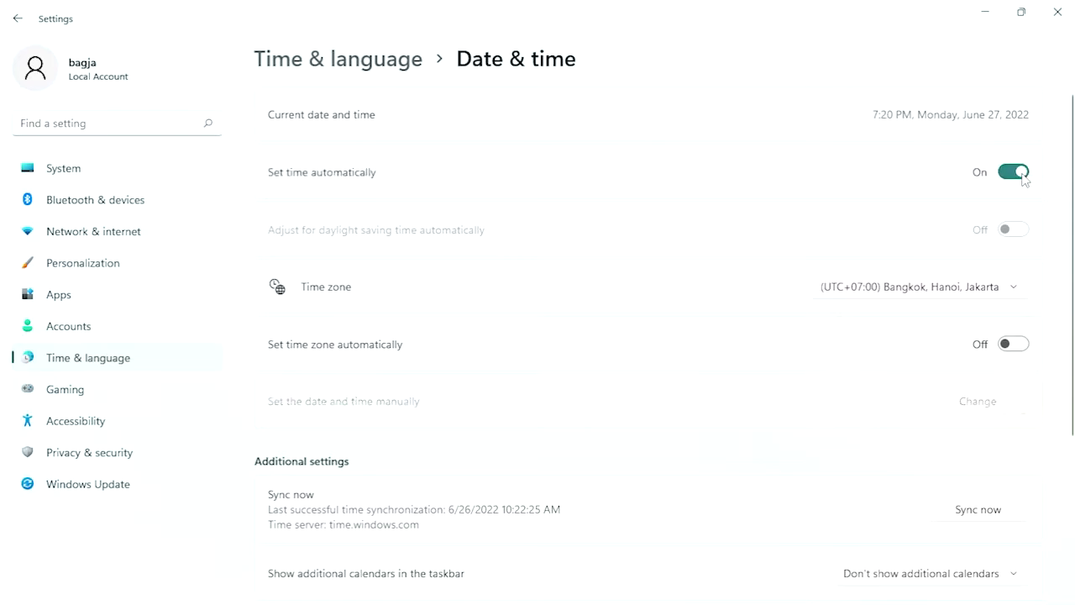
left_click(1019, 346)
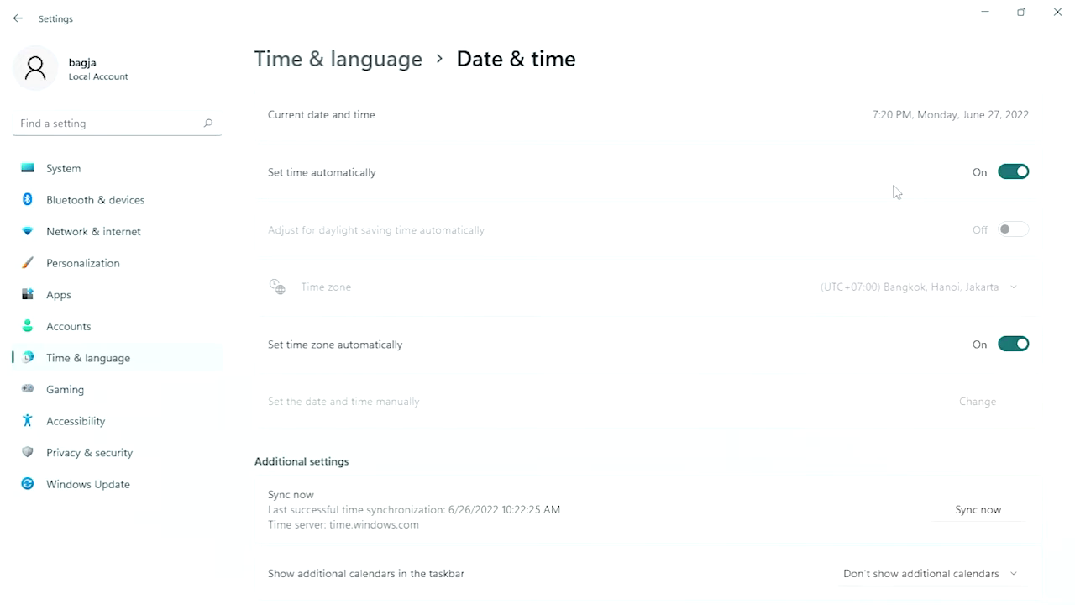
Turn off automatic time and time zone setting and open the manual date and time change.
left_click(1014, 172)
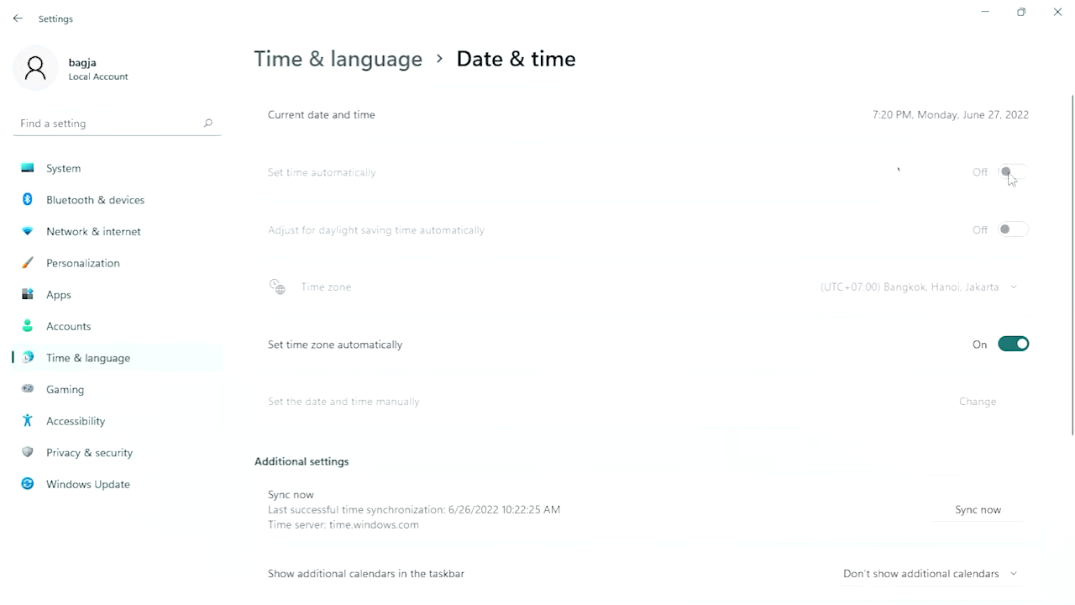
left_click(1013, 344)
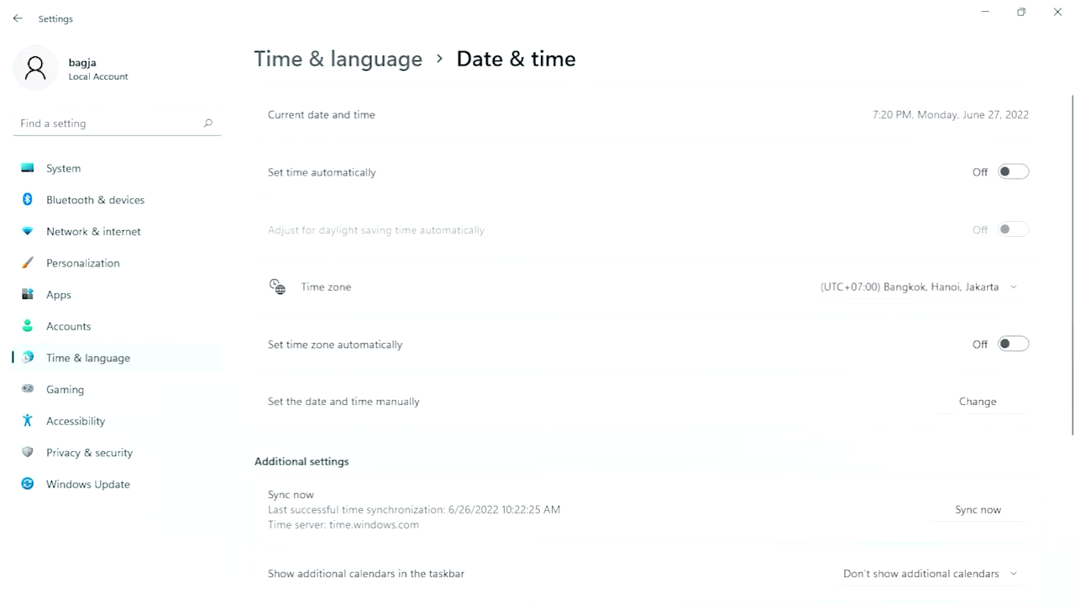
scroll(1039, 374, "down", 2)
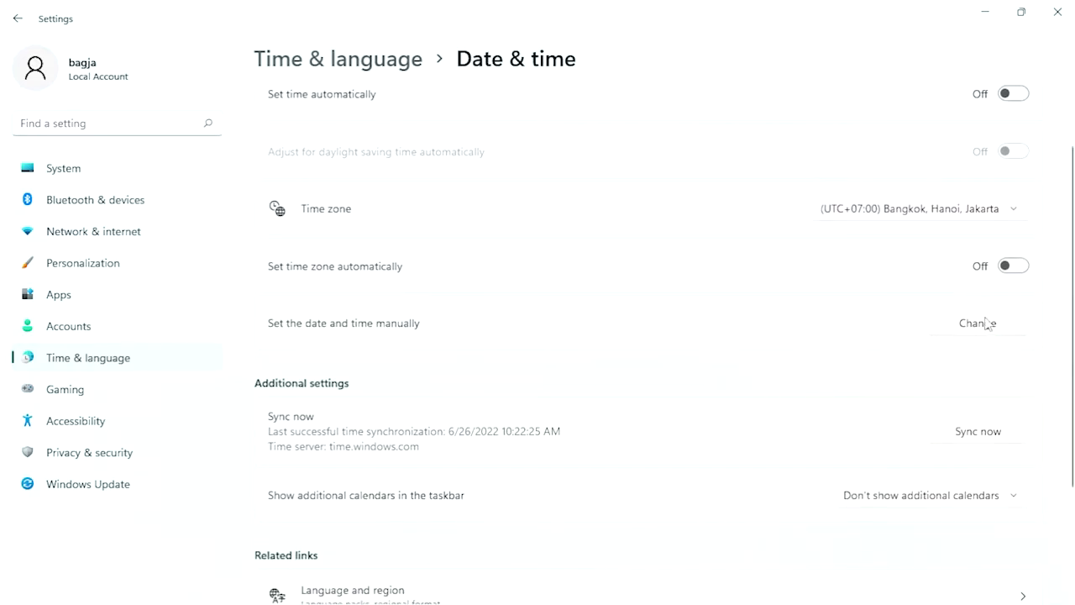
left_click(984, 326)
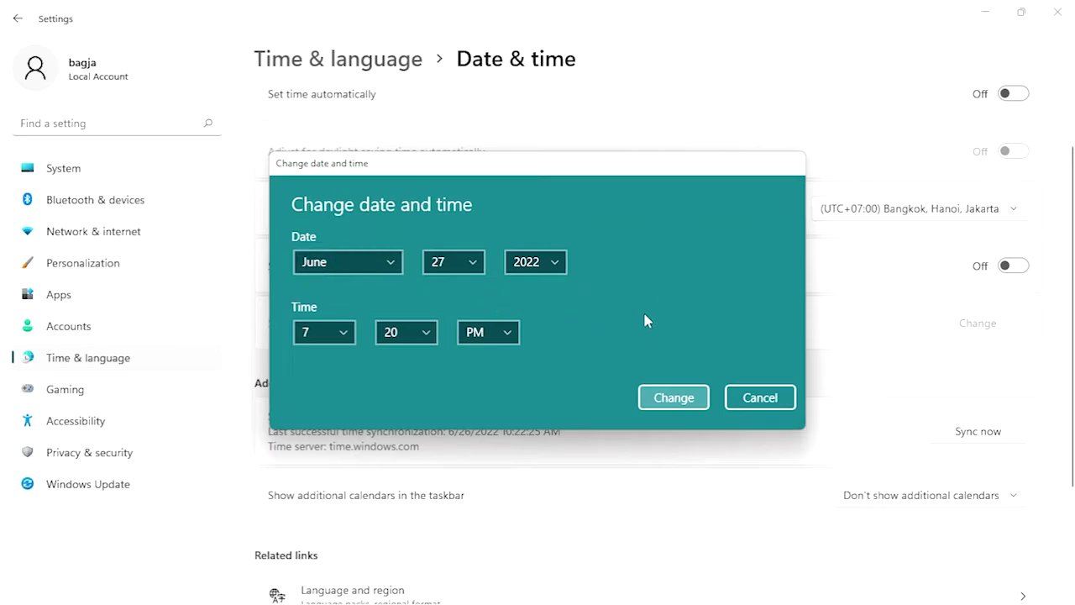
Look through the month, hour, minute and AM/PM choices and apply June 27, 2022, 7:20 PM as the manual date and time.
left_click(385, 265)
left_click(382, 262)
left_click(345, 336)
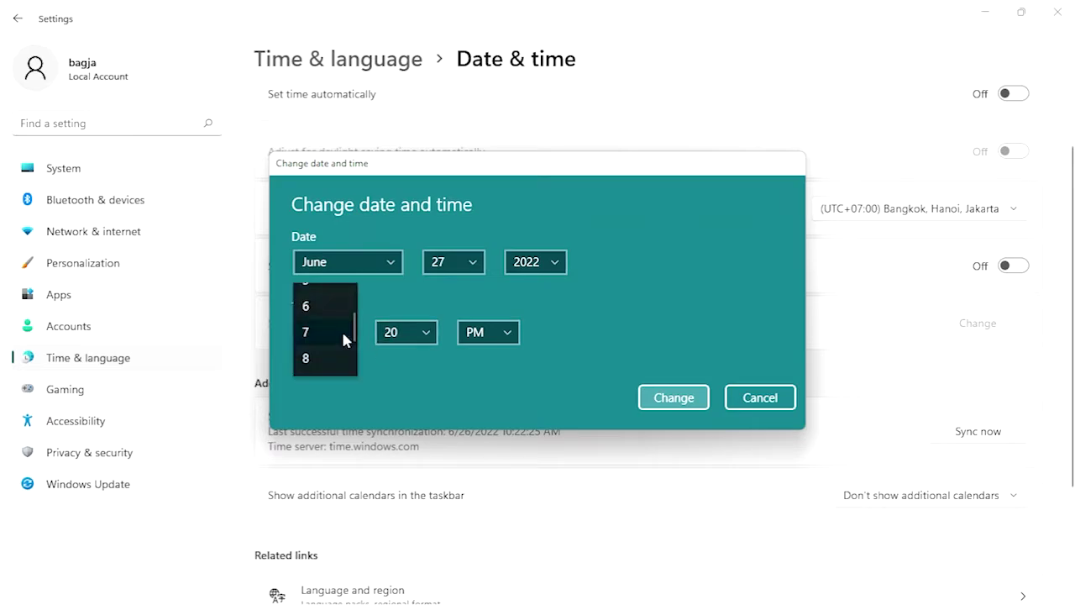
left_click(341, 332)
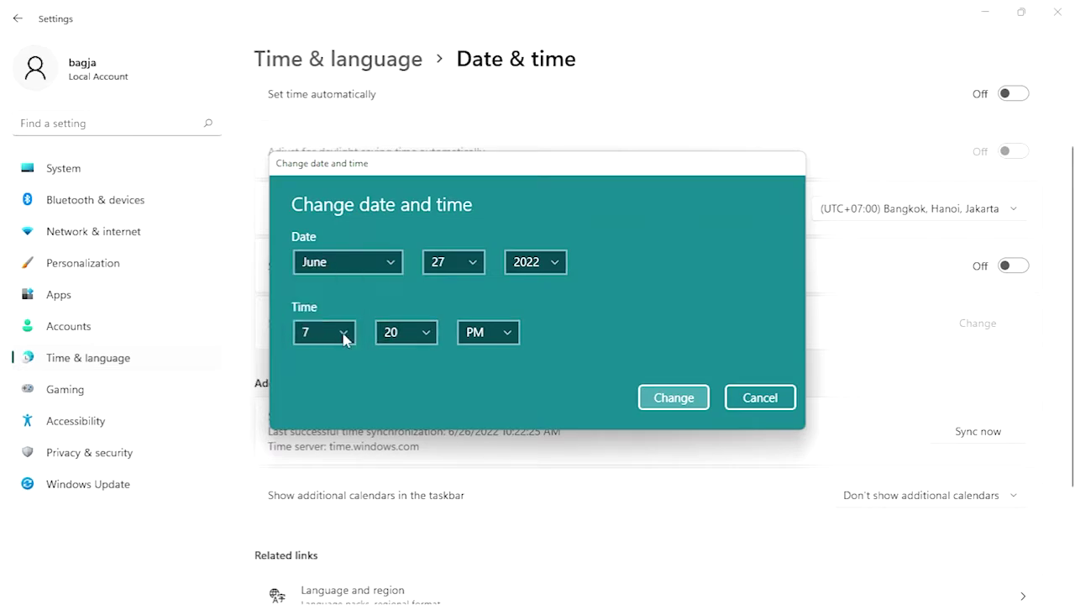
left_click(426, 334)
scroll(427, 335, "down", 2)
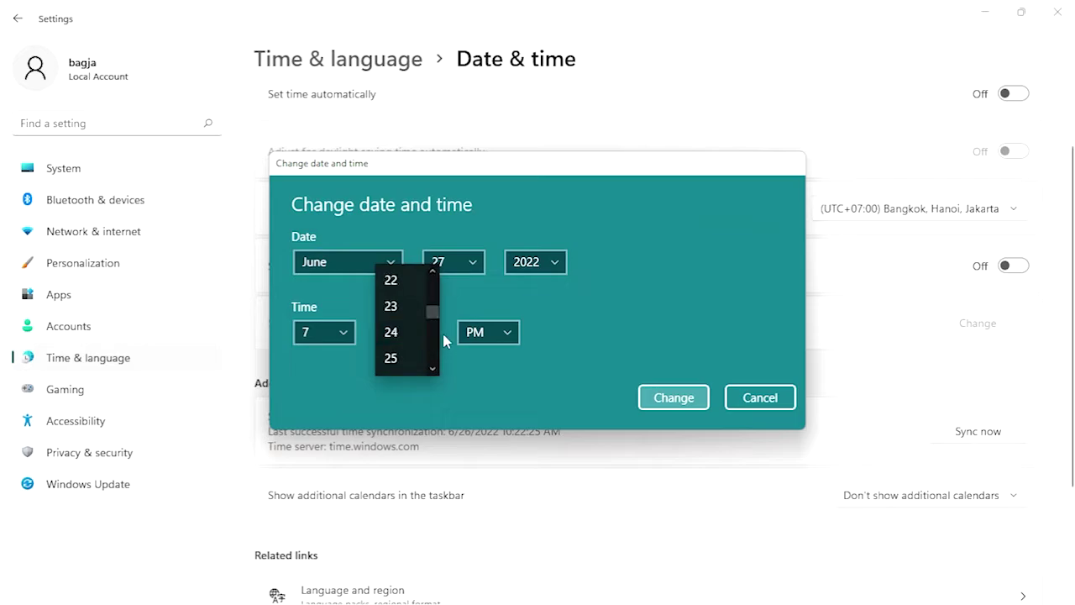
left_click(511, 333)
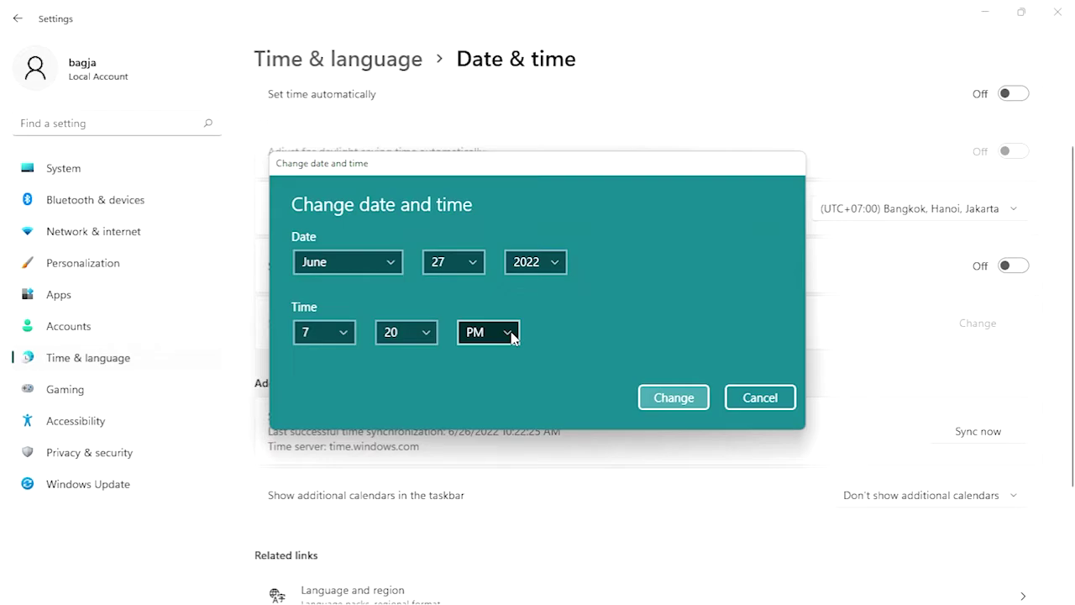
left_click(511, 333)
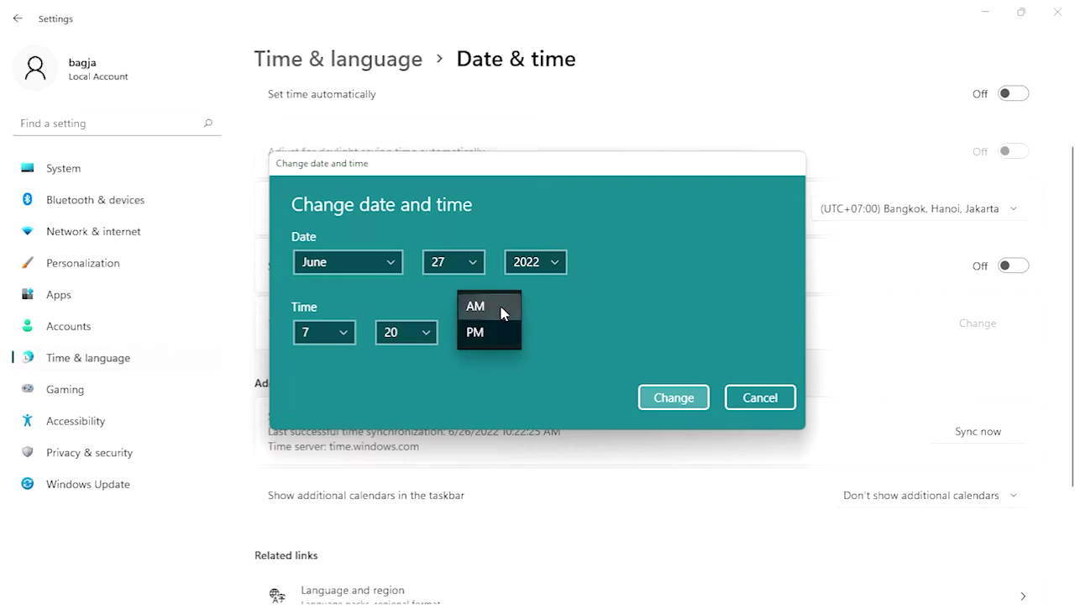
left_click(497, 333)
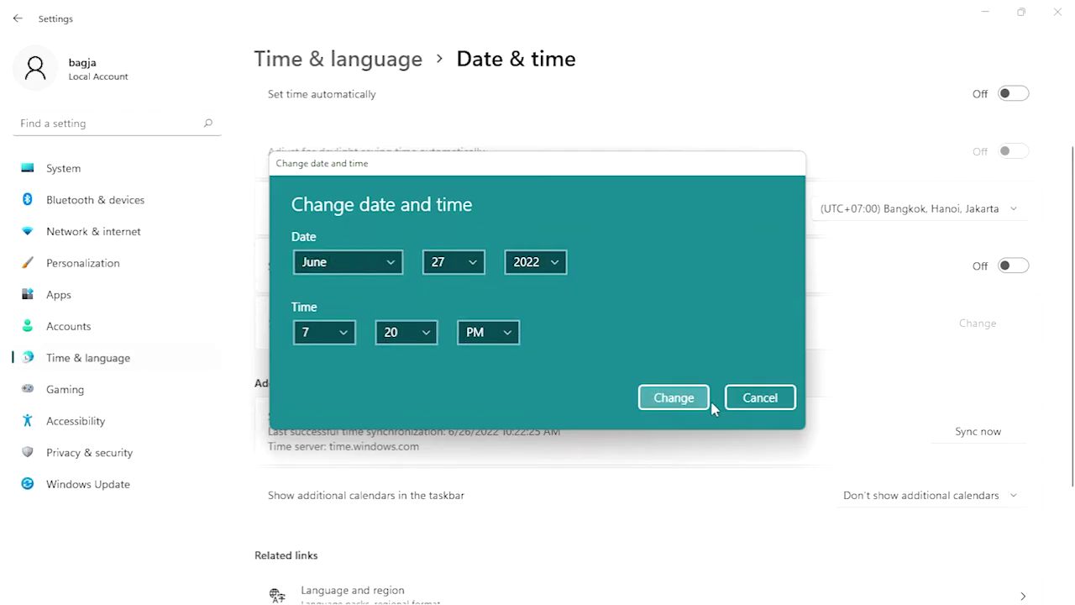
left_click(673, 397)
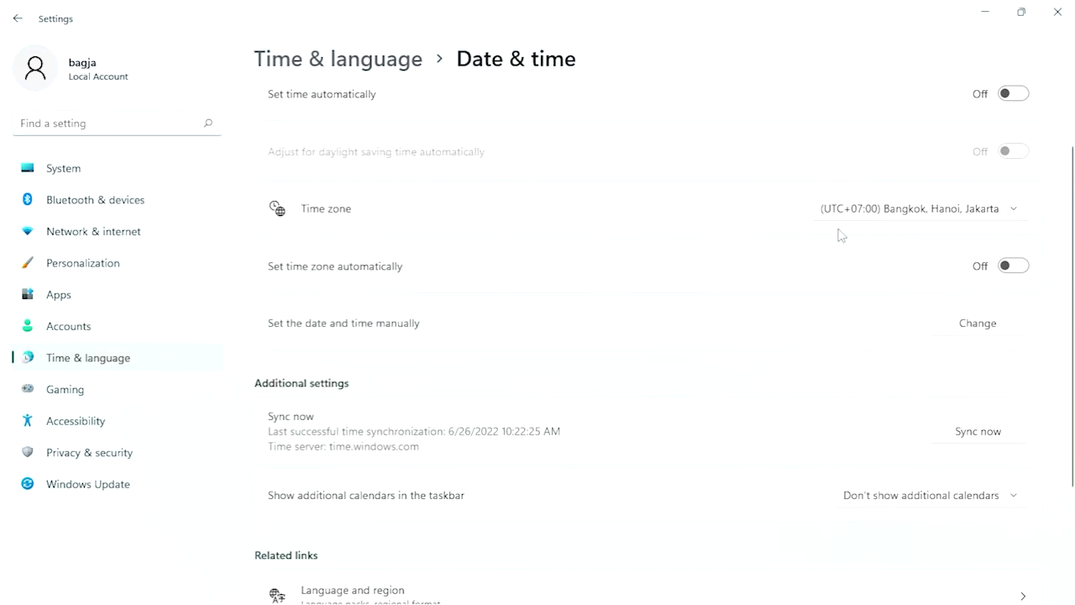
Turn on automatic setting of both the time and the time zone.
scroll(790, 305, "up", 1)
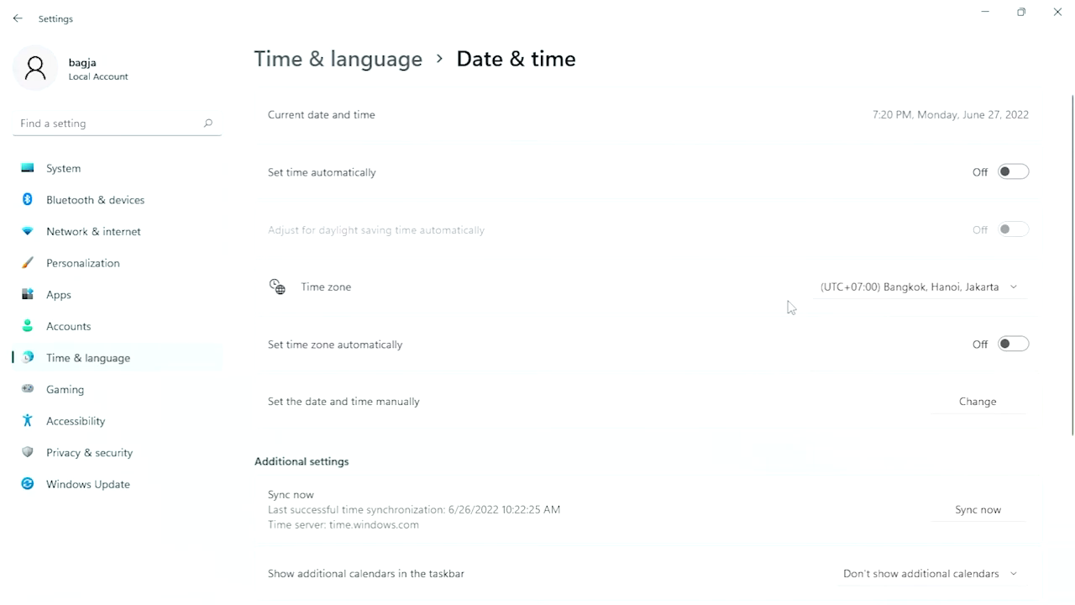
left_click(1018, 173)
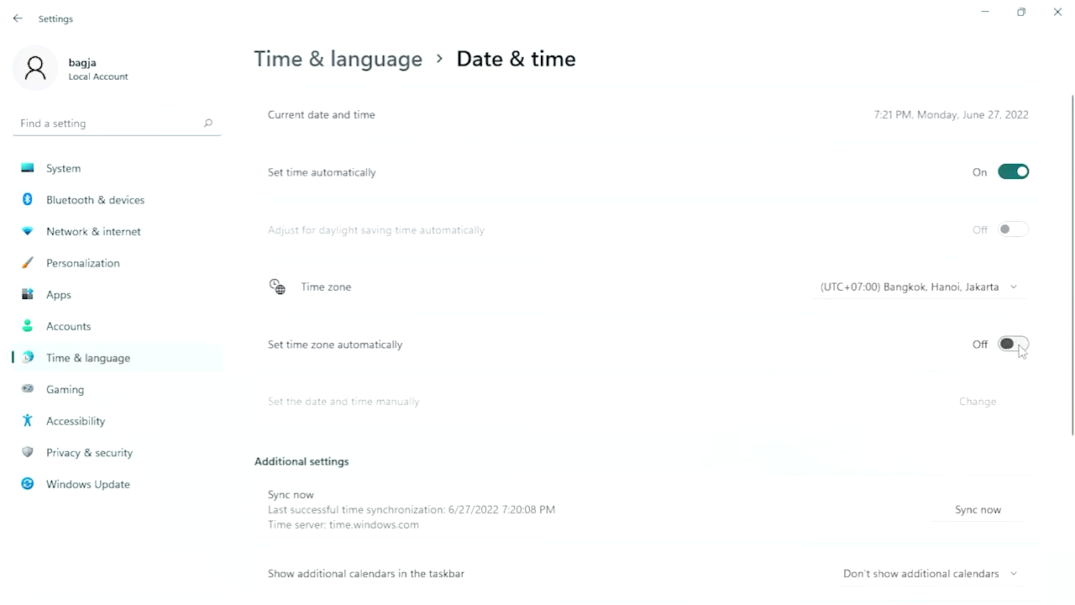
left_click(1017, 344)
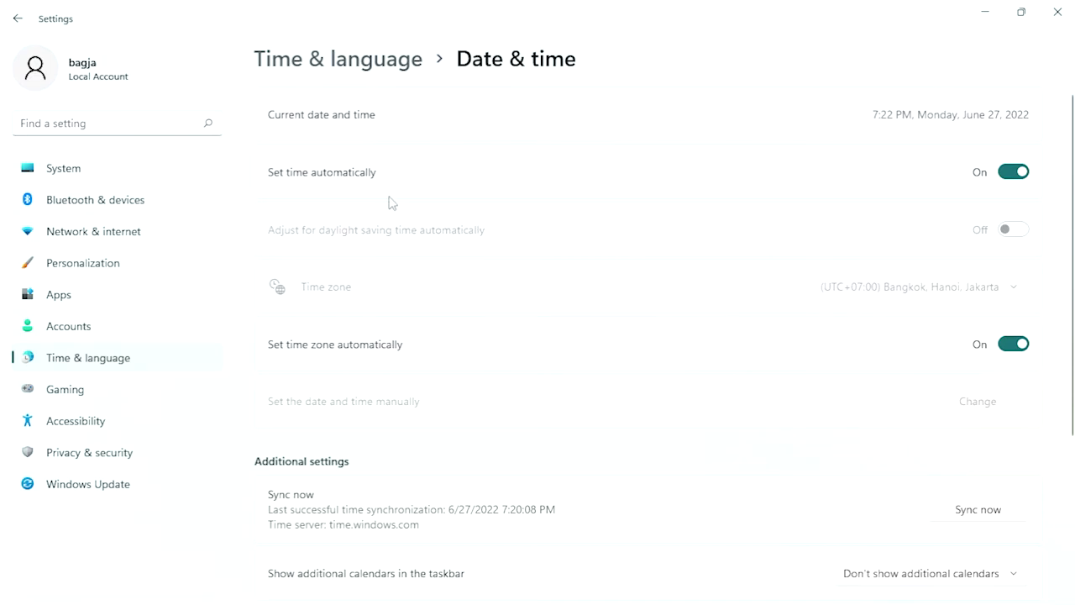
Turn off automatic time and time zone, and open the manual date and time change, dismissing it without applying anything.
left_click(1011, 173)
left_click(1012, 344)
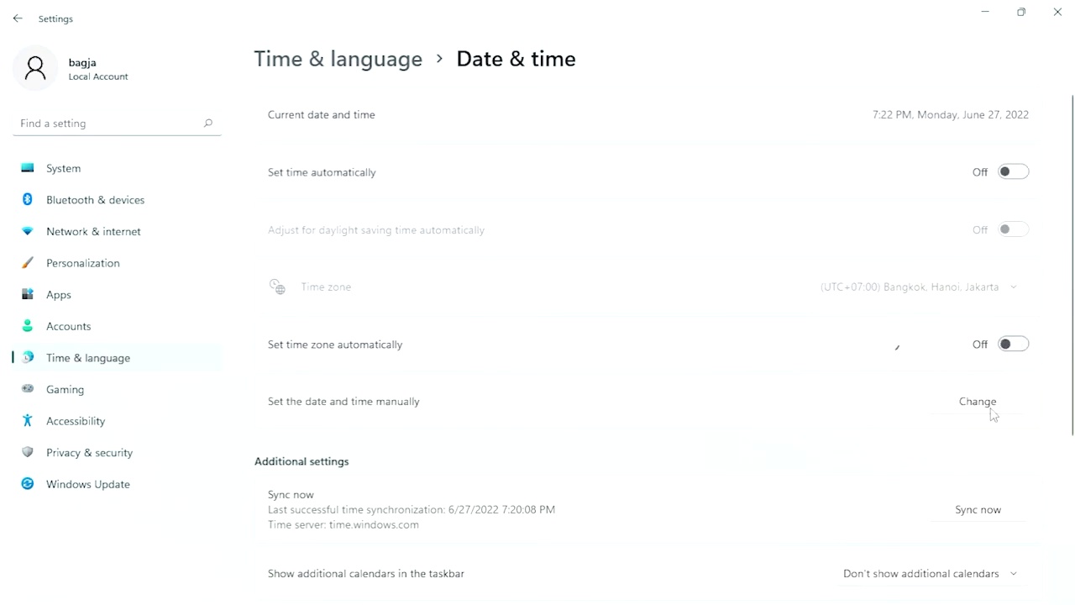
left_click(977, 402)
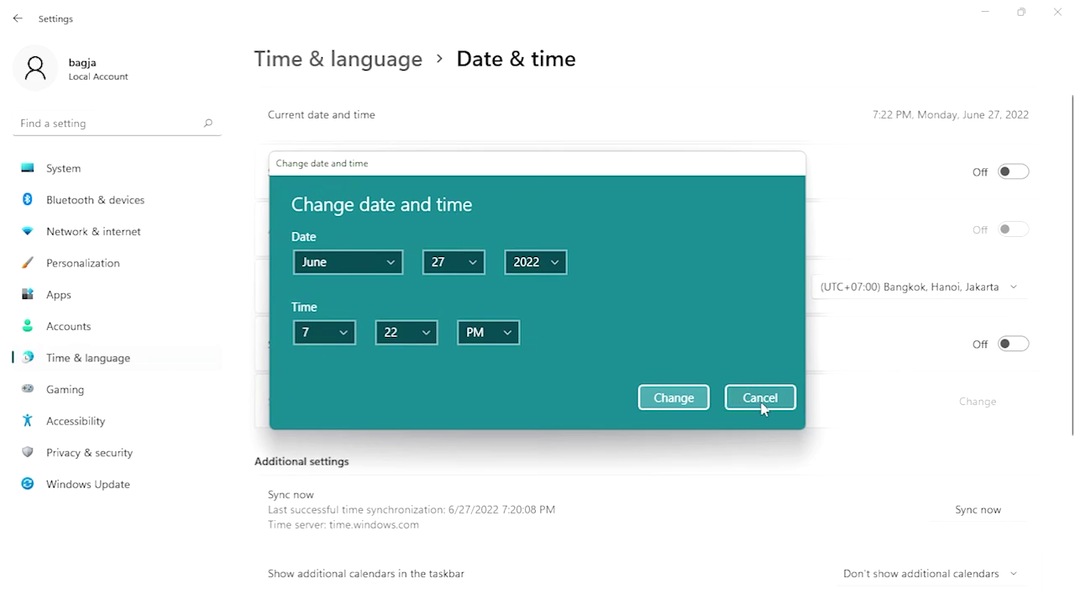
left_click(760, 398)
Re-enable the automatic time and automatic time zone options.
left_click(1018, 172)
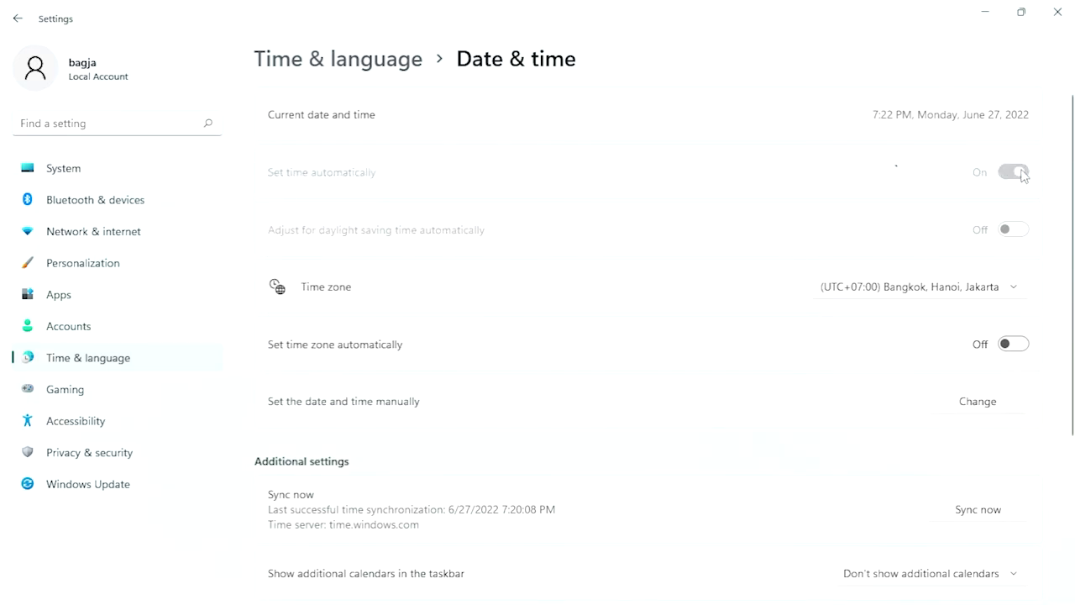
left_click(1022, 344)
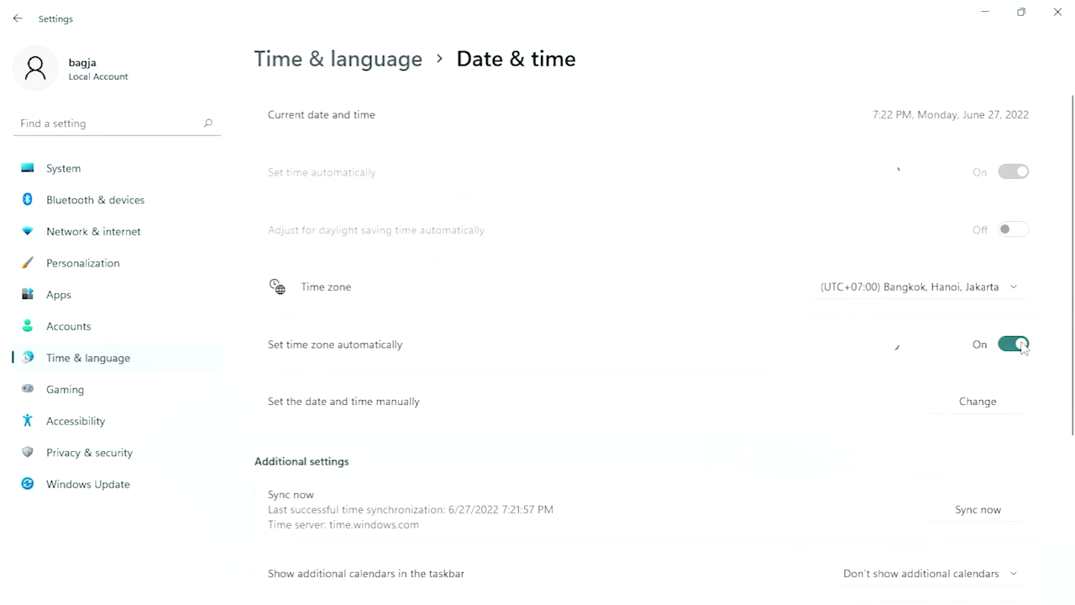